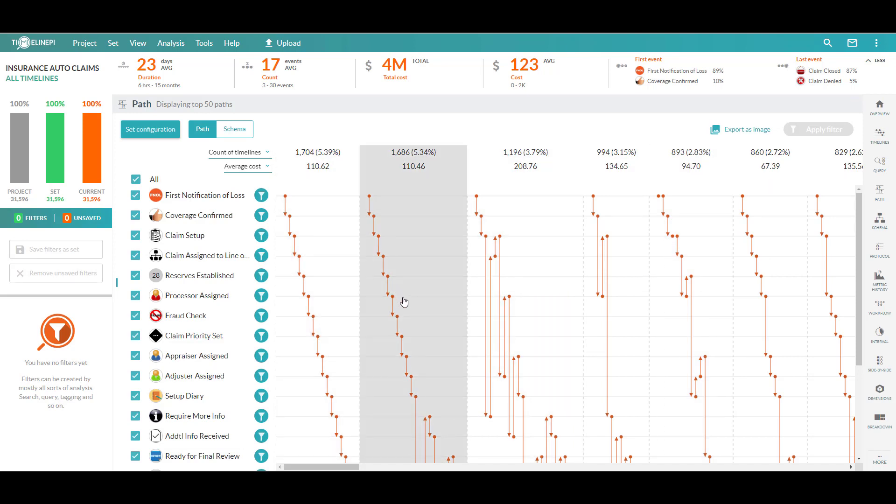
Step: Scroll up and down through the top 50 claim paths in the path chart
{"action": "left_click", "coordinate": [243, 134]}
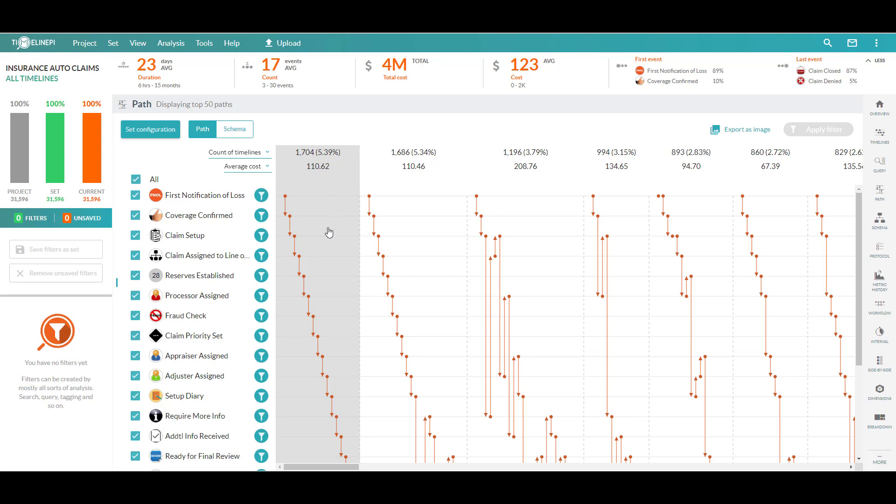
{"action": "scroll", "coordinate": [322, 261], "scroll_direction": "down", "scroll_amount": 5}
{"action": "scroll", "coordinate": [313, 234], "scroll_direction": "up", "scroll_amount": 5}
{"action": "scroll", "coordinate": [313, 233], "scroll_direction": "down", "scroll_amount": 2}
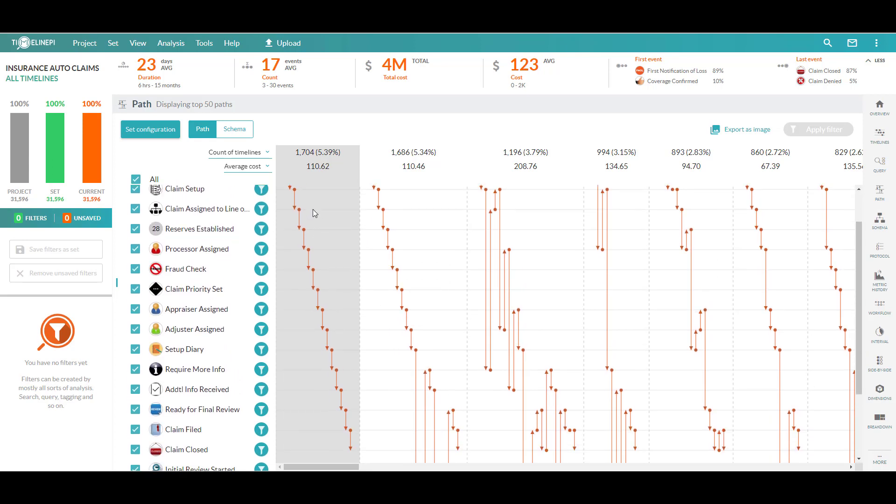
{"action": "scroll", "coordinate": [312, 209], "scroll_direction": "up", "scroll_amount": 2}
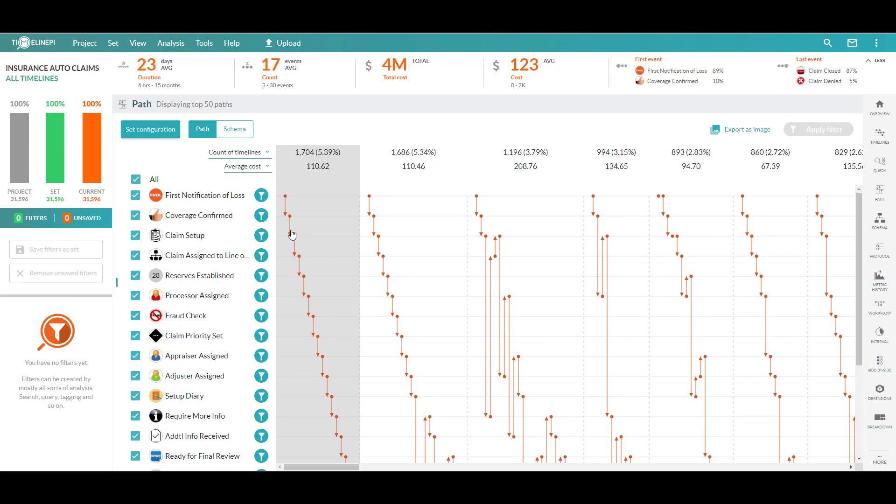
{"action": "scroll", "coordinate": [318, 322], "scroll_direction": "down", "scroll_amount": 2}
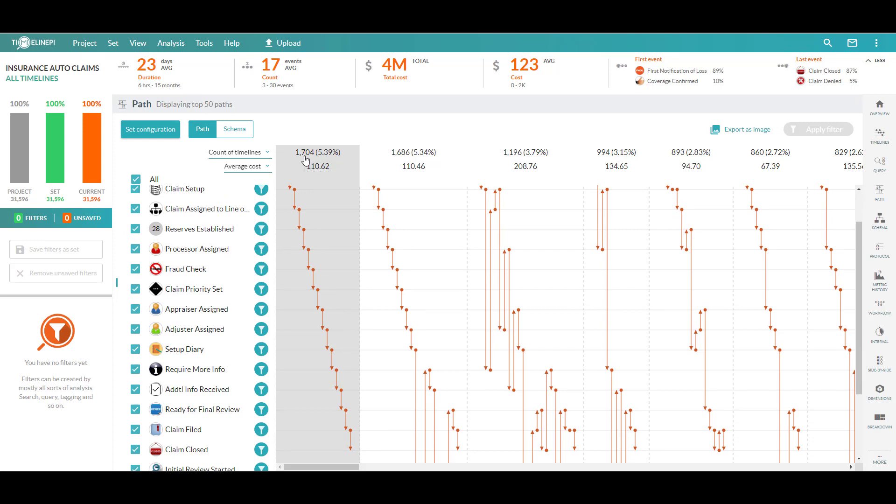
{"action": "scroll", "coordinate": [367, 229], "scroll_direction": "up", "scroll_amount": 2}
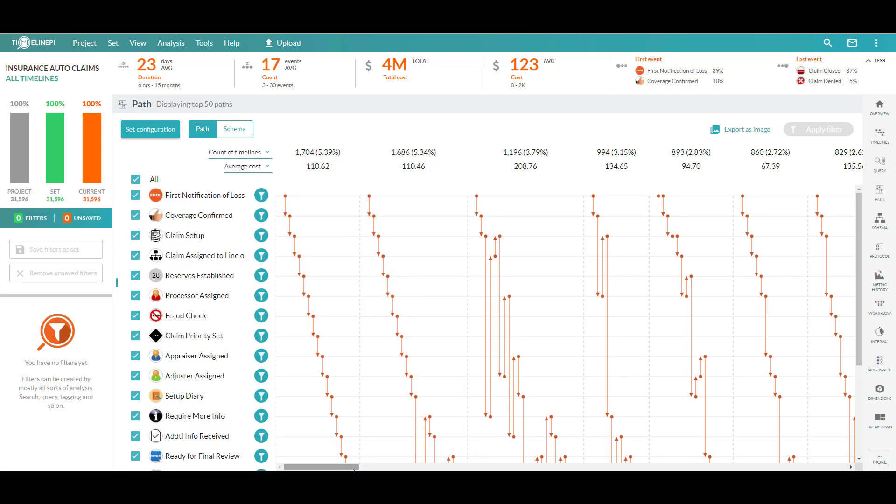
Step: Move the path chart right to lower-ranked paths, such as 573 timelines averaging 236.64
{"action": "scroll", "coordinate": [364, 439], "scroll_direction": "right", "scroll_amount": 5}
{"action": "scroll", "coordinate": [396, 441], "scroll_direction": "down", "scroll_amount": 2}
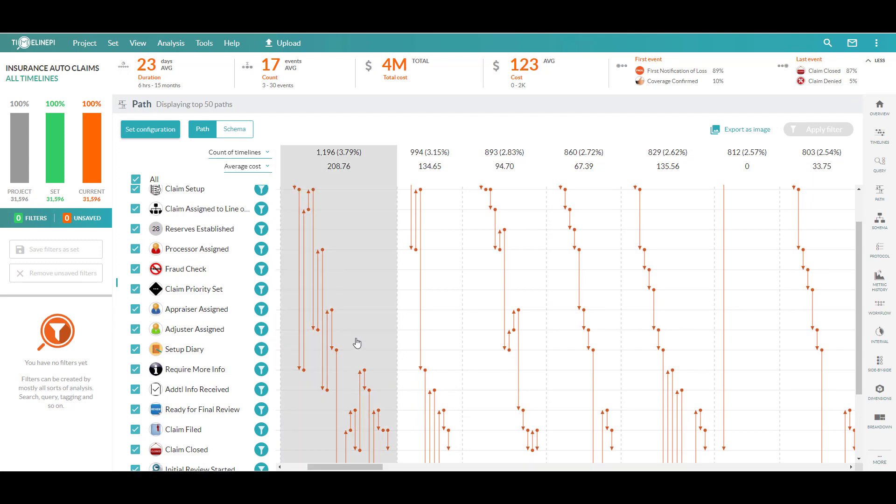
{"action": "scroll", "coordinate": [401, 439], "scroll_direction": "down", "scroll_amount": 2}
{"action": "scroll", "coordinate": [402, 439], "scroll_direction": "down", "scroll_amount": 2}
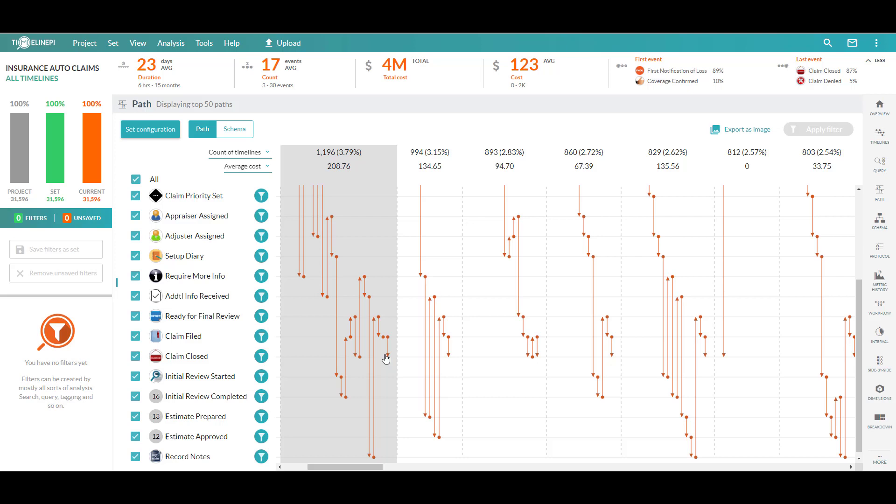
{"action": "left_click_drag", "start_coordinate": [368, 468], "coordinate": [494, 461]}
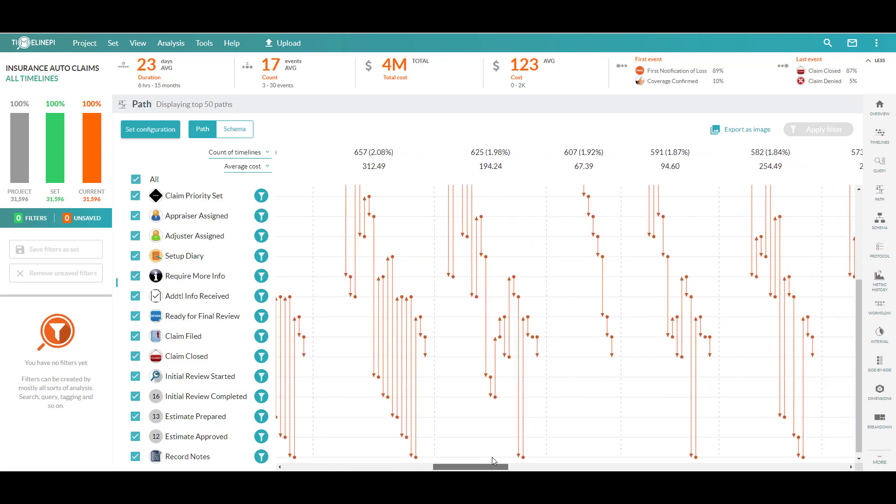
{"action": "left_click_drag", "start_coordinate": [494, 461], "coordinate": [531, 459]}
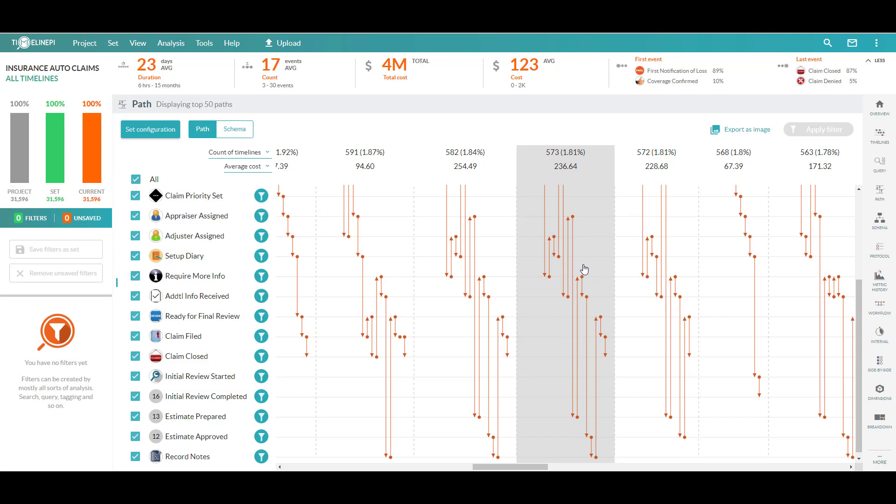
Step: Switch the second path metric to Average duration and scroll back to the first paths
{"action": "left_click", "coordinate": [257, 167]}
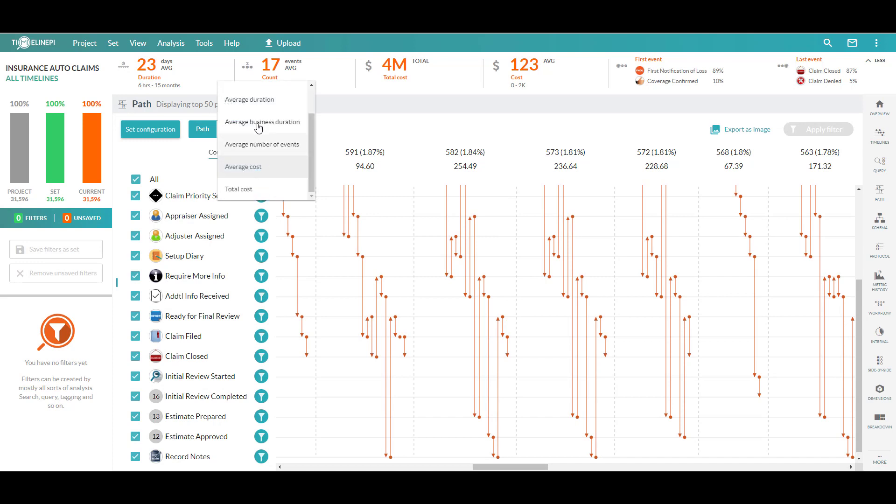
{"action": "left_click", "coordinate": [249, 99]}
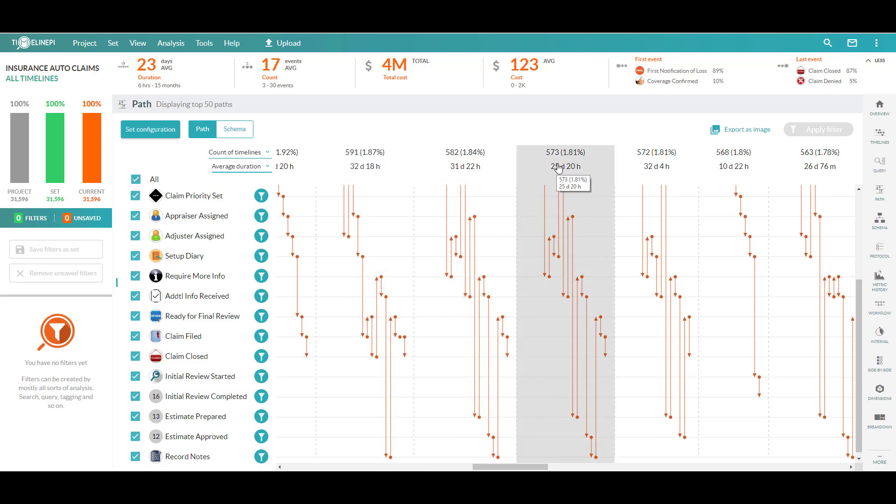
{"action": "scroll", "coordinate": [564, 236], "scroll_direction": "up", "scroll_amount": 3}
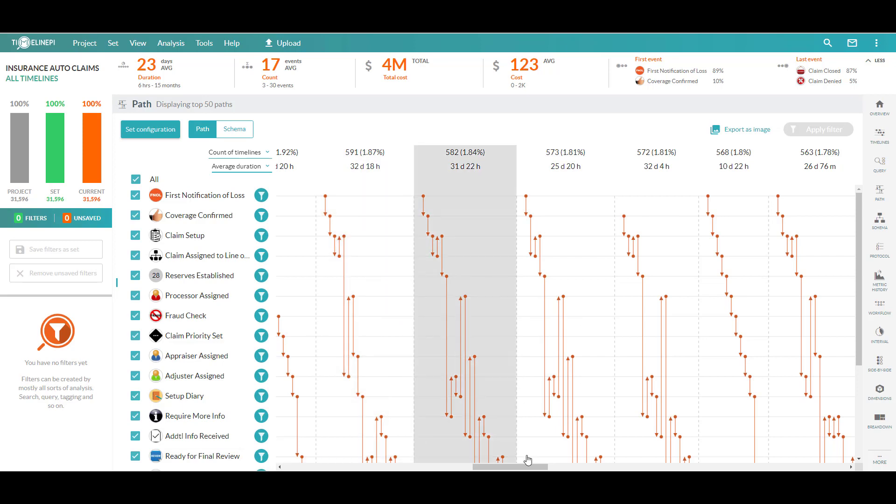
{"action": "scroll", "coordinate": [573, 419], "scroll_direction": "down", "scroll_amount": 1}
{"action": "scroll", "coordinate": [573, 419], "scroll_direction": "down", "scroll_amount": 4}
{"action": "left_click_drag", "start_coordinate": [539, 467], "coordinate": [568, 468]}
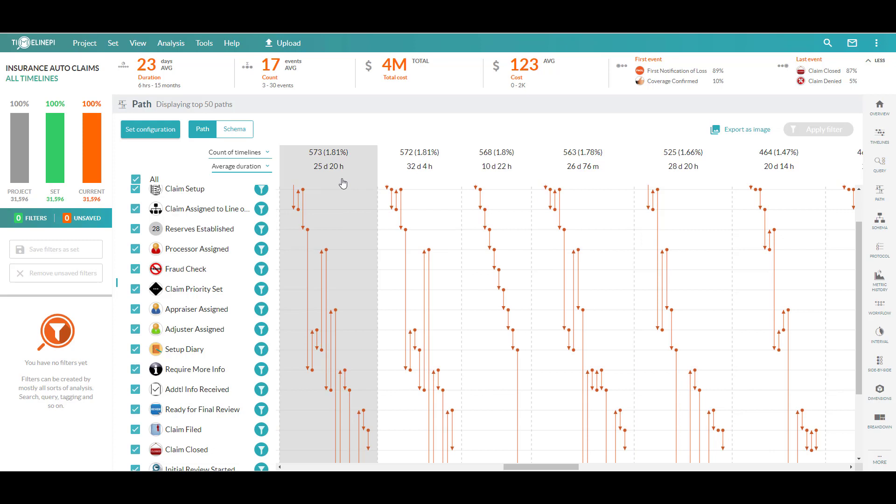
{"action": "left_click_drag", "start_coordinate": [536, 468], "coordinate": [244, 152]}
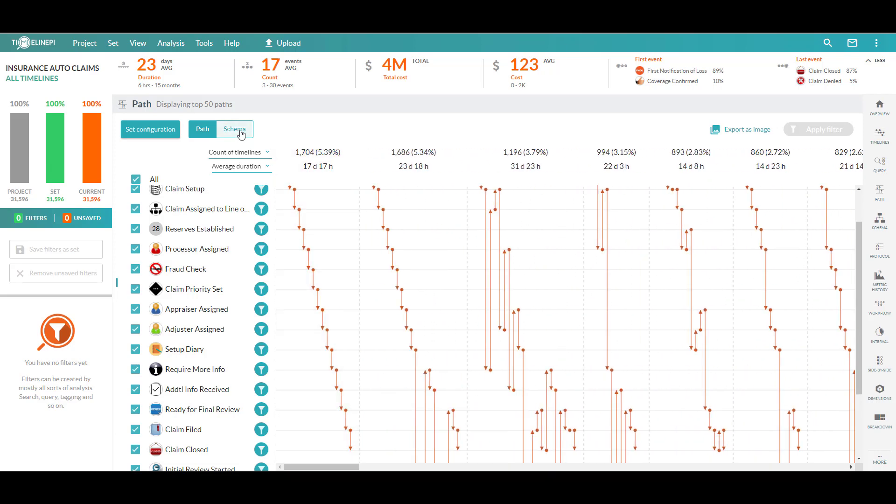
{"action": "scroll", "coordinate": [352, 240], "scroll_direction": "up", "scroll_amount": 2}
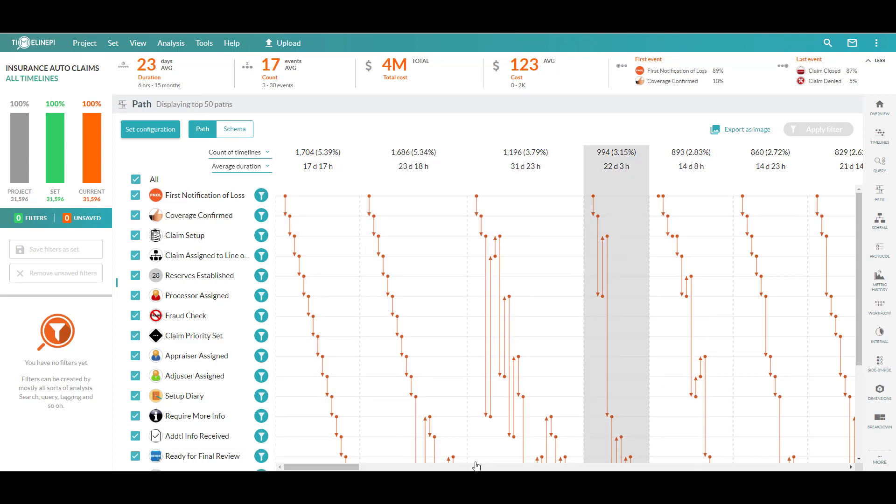
{"action": "mouse_move", "coordinate": [321, 467]}
{"action": "left_mouse_down"}
{"action": "mouse_move", "coordinate": [433, 467]}
{"action": "mouse_move", "coordinate": [321, 466]}
{"action": "left_mouse_up"}
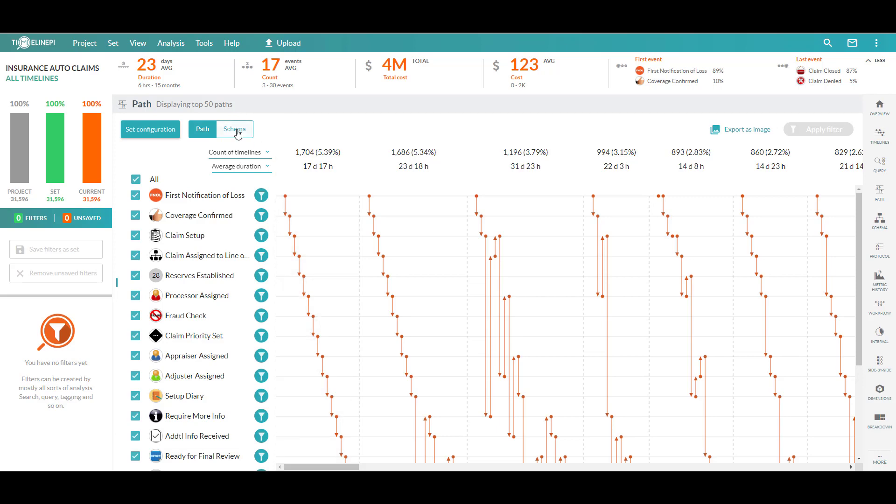
Step: Switch to the Schema view and browse the flow diagrams of the top claim paths
{"action": "left_click", "coordinate": [236, 130]}
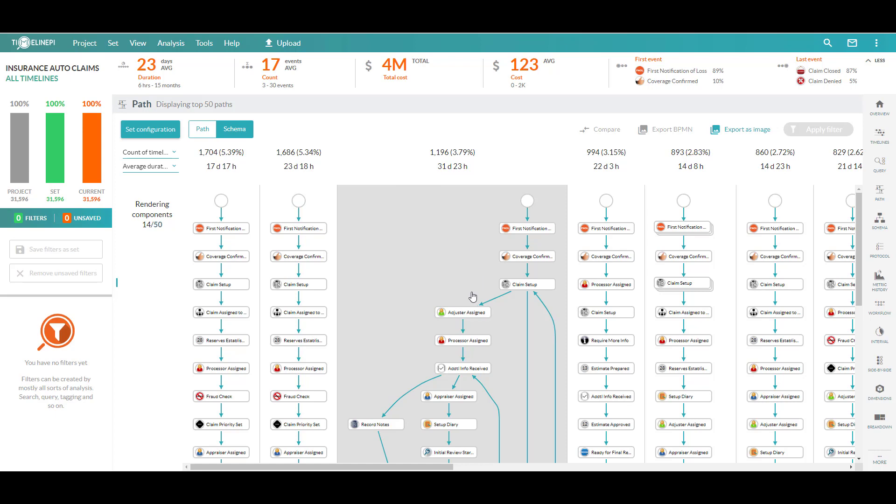
{"action": "scroll", "coordinate": [474, 299], "scroll_direction": "down", "scroll_amount": 2}
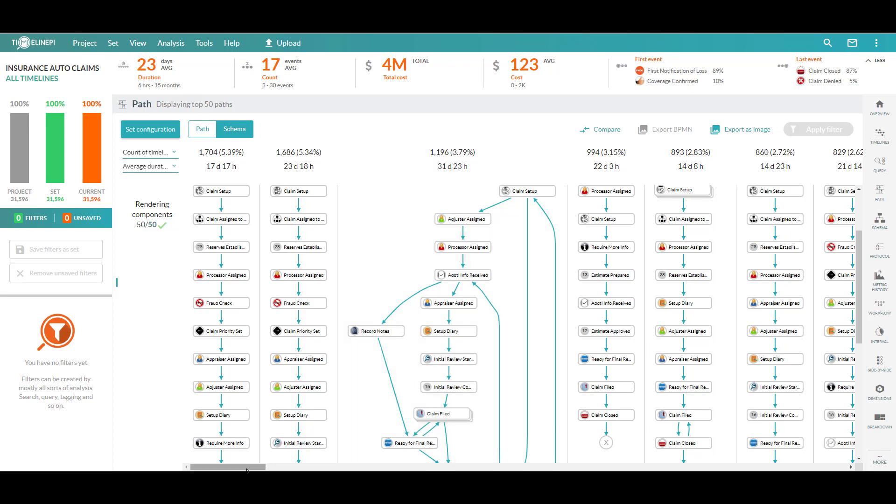
{"action": "left_click_drag", "start_coordinate": [252, 467], "coordinate": [431, 469]}
{"action": "scroll", "coordinate": [424, 420], "scroll_direction": "down", "scroll_amount": 2}
{"action": "scroll", "coordinate": [447, 443], "scroll_direction": "up", "scroll_amount": 4}
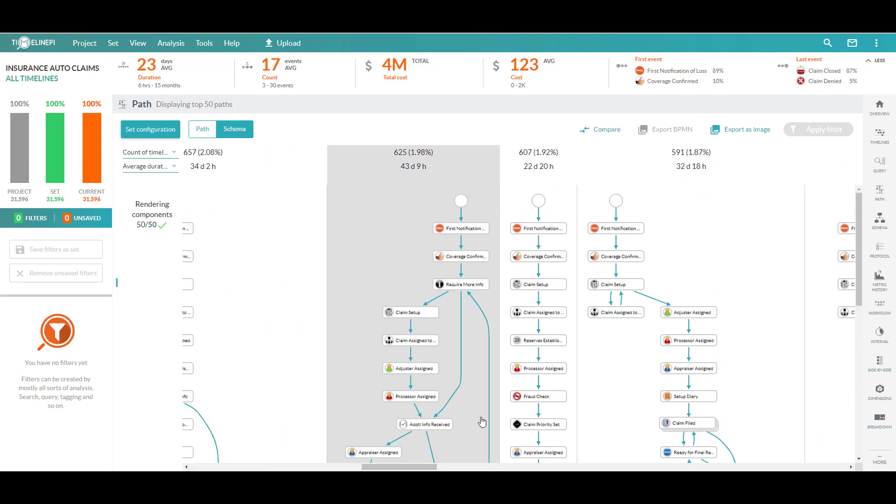
{"action": "scroll", "coordinate": [462, 442], "scroll_direction": "left", "scroll_amount": 10}
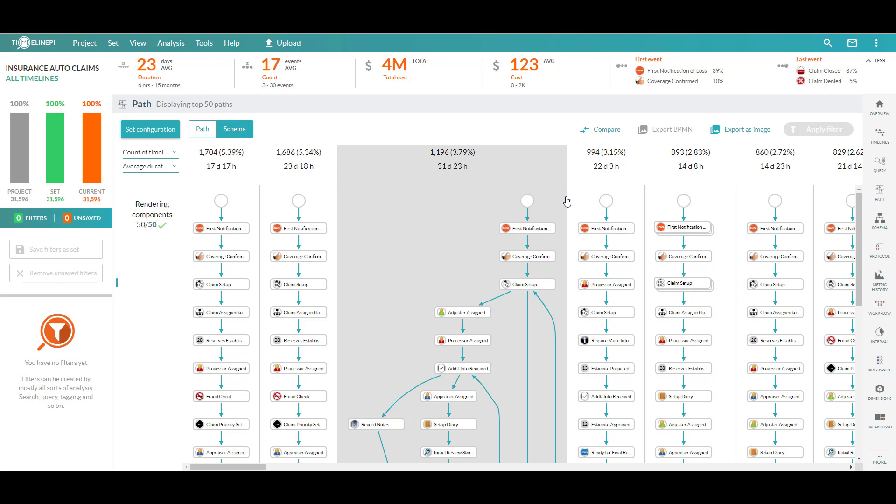
Step: Change the second path metric from Average duration to Average cost
{"action": "left_click", "coordinate": [175, 167]}
{"action": "scroll", "coordinate": [180, 198], "scroll_direction": "down", "scroll_amount": 2}
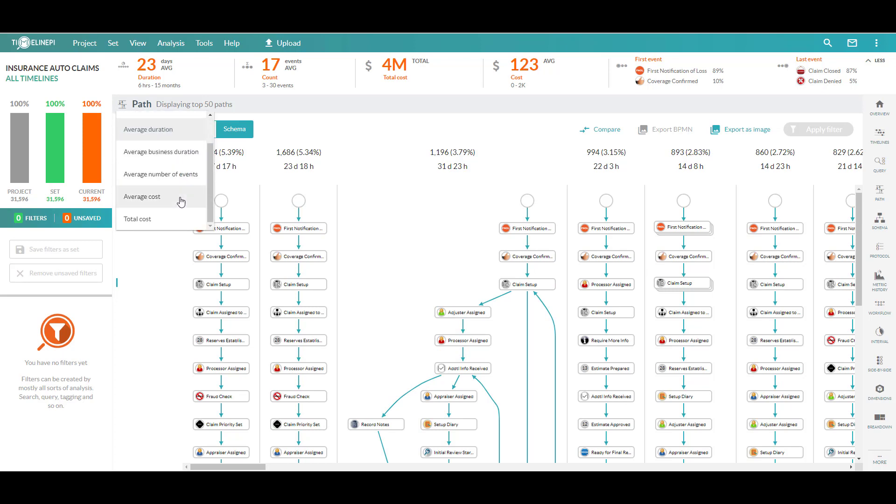
{"action": "left_click", "coordinate": [179, 196]}
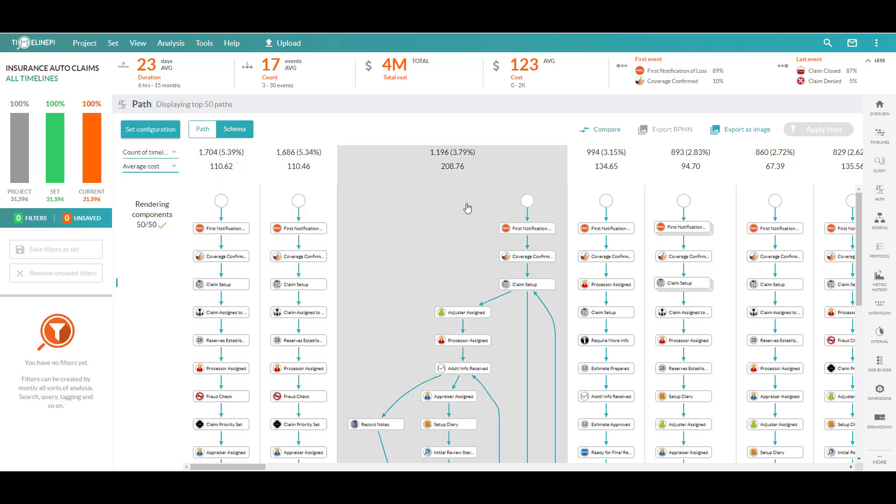
{"action": "left_click_drag", "start_coordinate": [264, 467], "coordinate": [241, 464]}
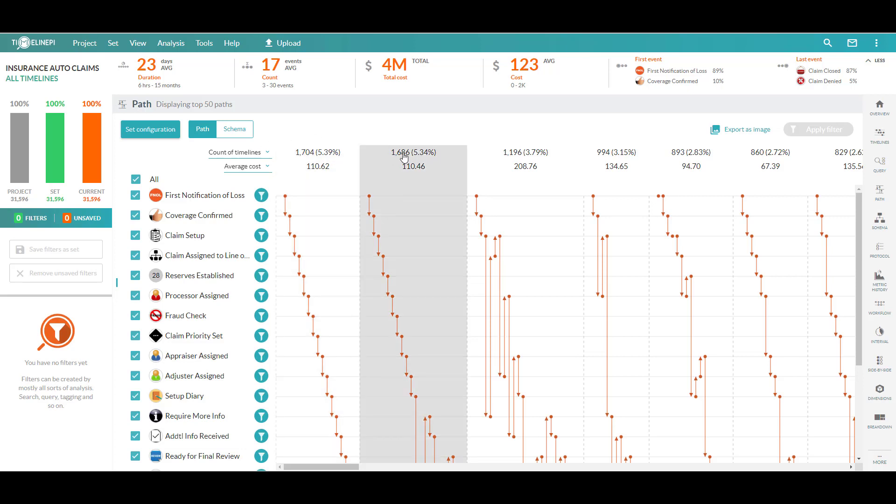
Step: Rank paths by Average duration, then restore ranking by Count of timelines
{"action": "left_click", "coordinate": [264, 152]}
{"action": "left_click_drag", "start_coordinate": [296, 163], "coordinate": [256, 168]}
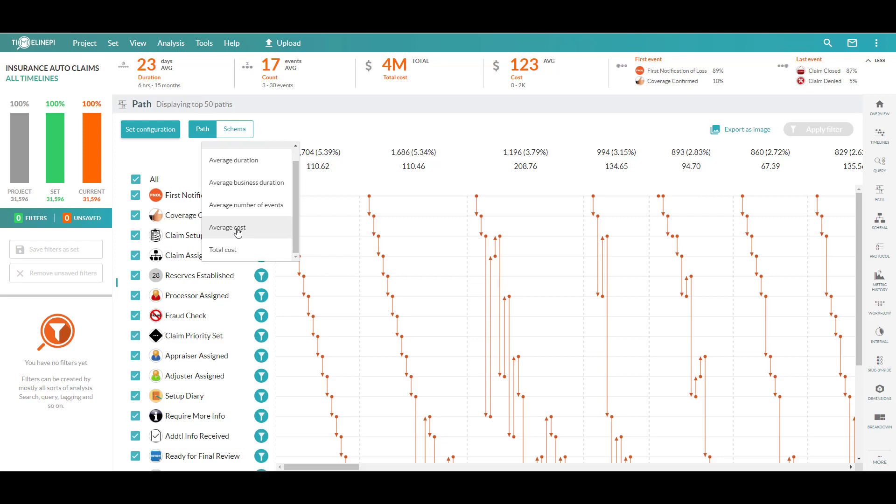
{"action": "scroll", "coordinate": [238, 232], "scroll_direction": "up", "scroll_amount": 1}
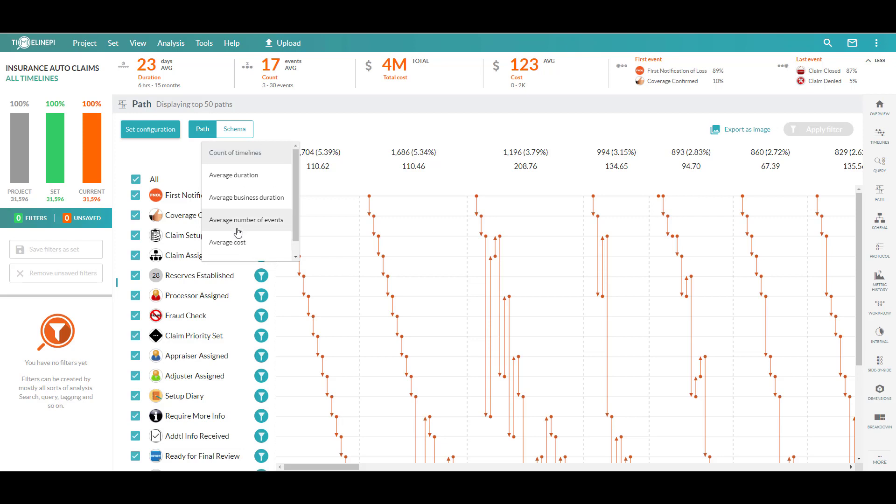
{"action": "left_click", "coordinate": [243, 176]}
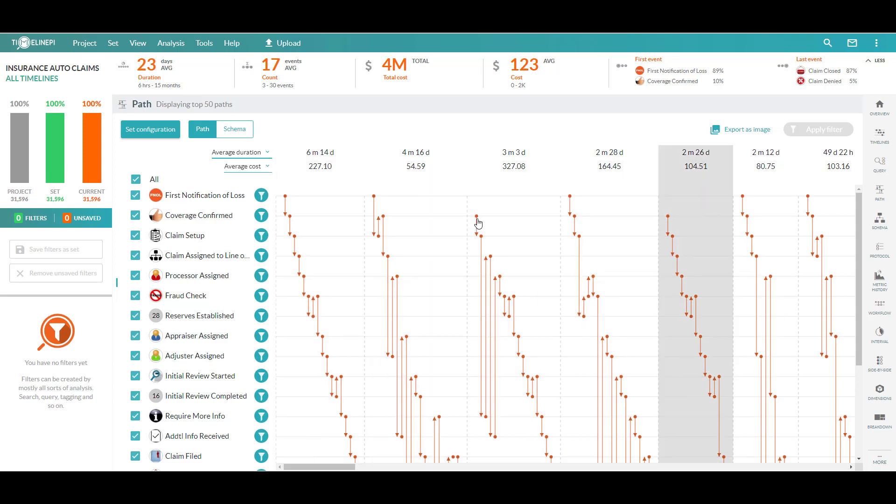
{"action": "left_click", "coordinate": [264, 154]}
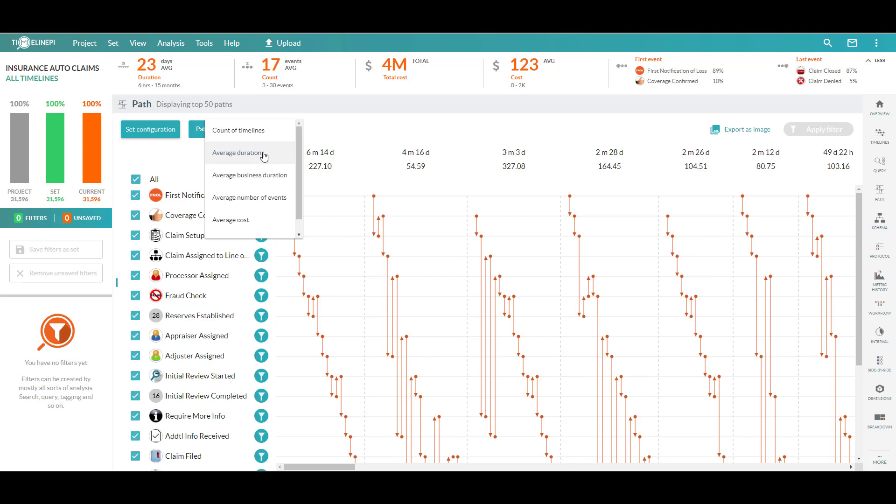
{"action": "left_click", "coordinate": [260, 133]}
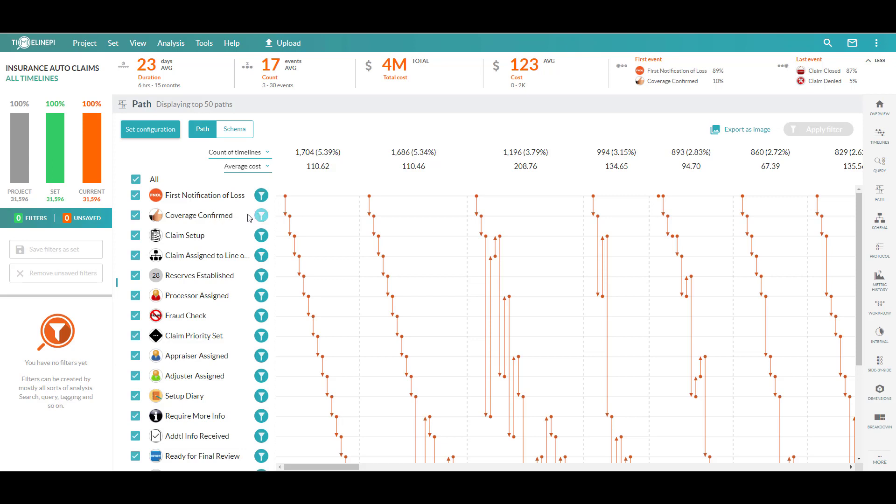
{"action": "left_click", "coordinate": [261, 218]}
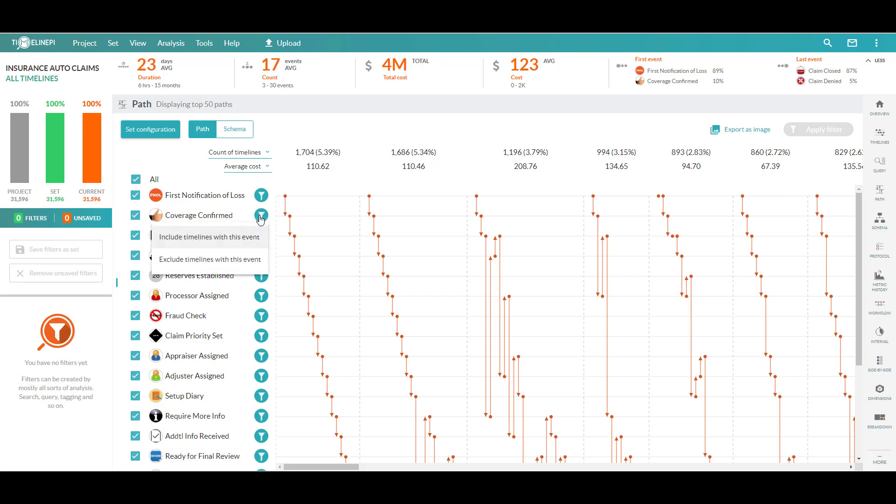
{"action": "left_click", "coordinate": [194, 260]}
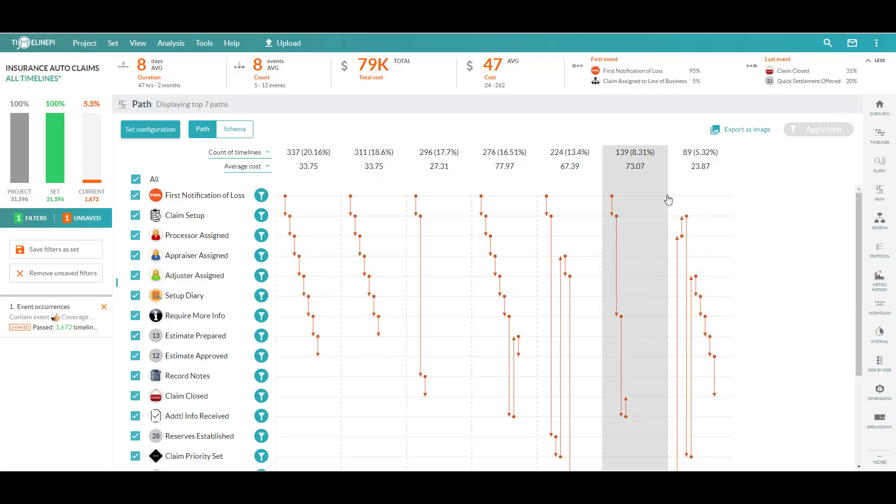
{"action": "left_click", "coordinate": [103, 307]}
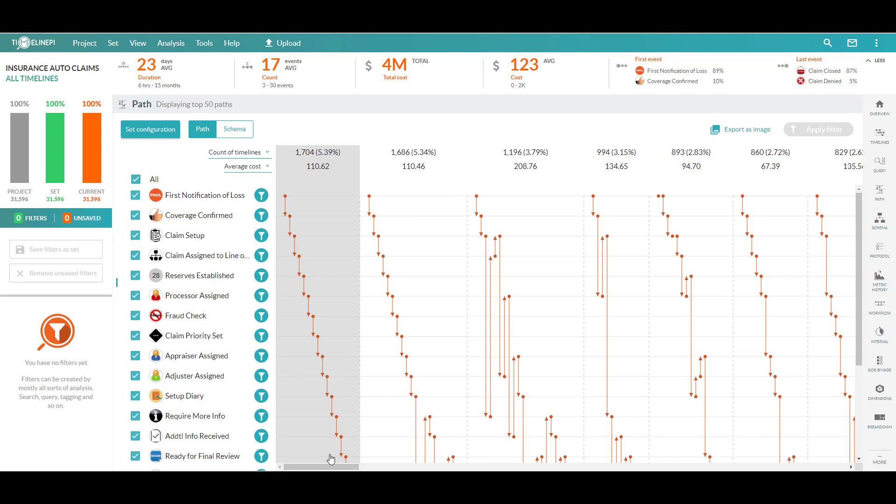
Step: Filter to the 671- and 657-timeline paths averaging 397.79 and 312.49 in cost
{"action": "left_click_drag", "start_coordinate": [344, 467], "coordinate": [441, 470]}
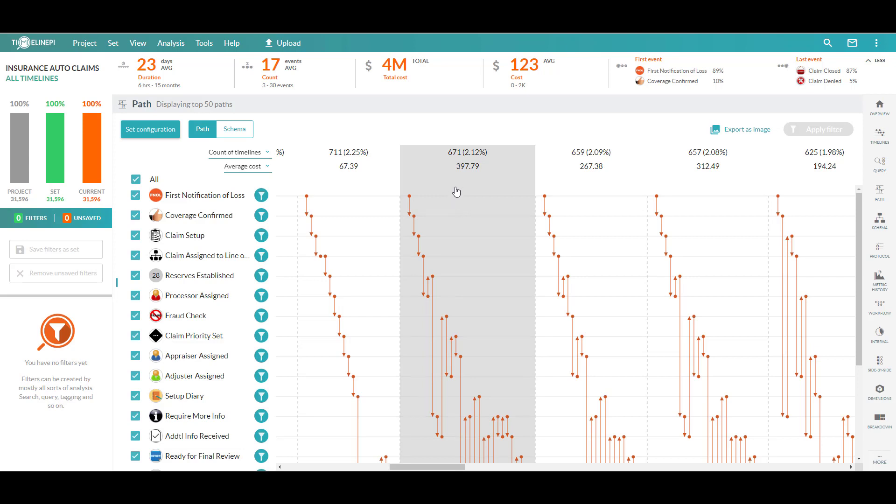
{"action": "left_click", "coordinate": [455, 192]}
{"action": "left_click", "coordinate": [698, 203]}
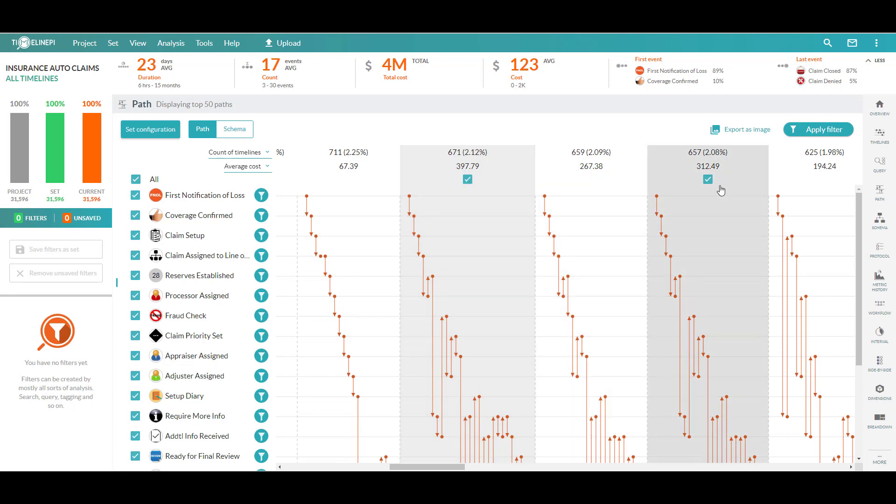
{"action": "left_click", "coordinate": [826, 130]}
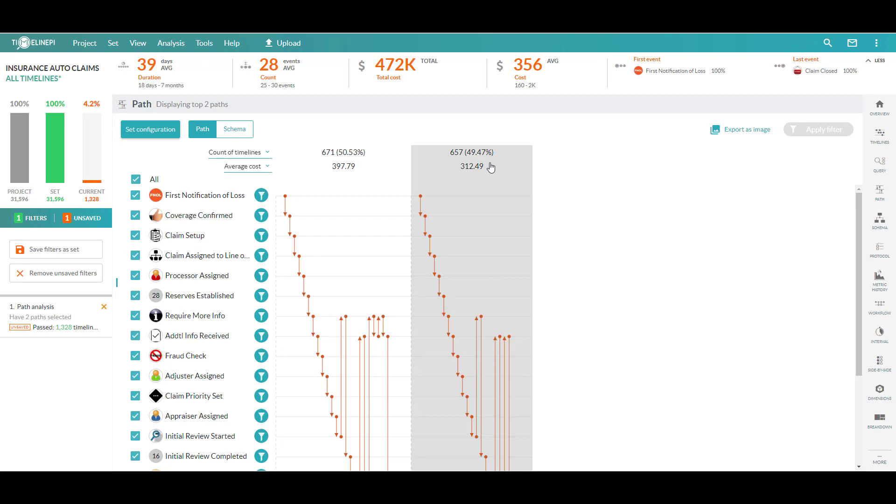
Step: Switch to the Timelines view of the 1,328 filtered claims
{"action": "mouse_move", "coordinate": [495, 167]}
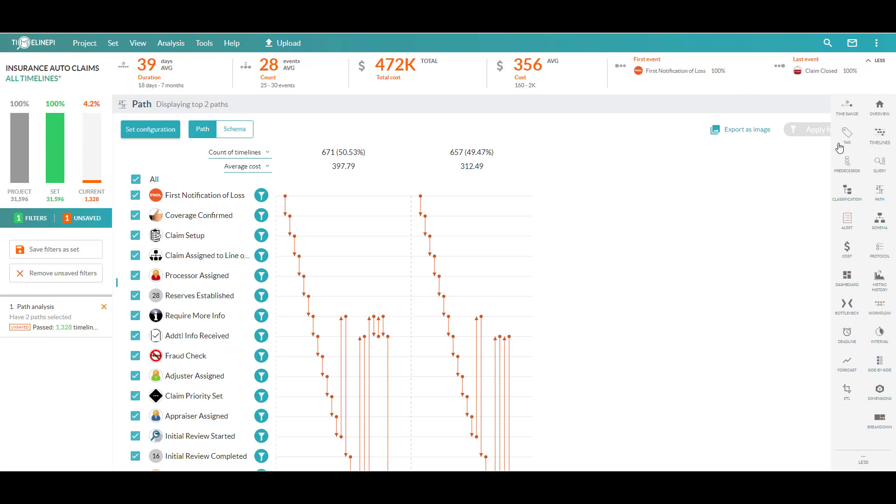
{"action": "left_click", "coordinate": [879, 135]}
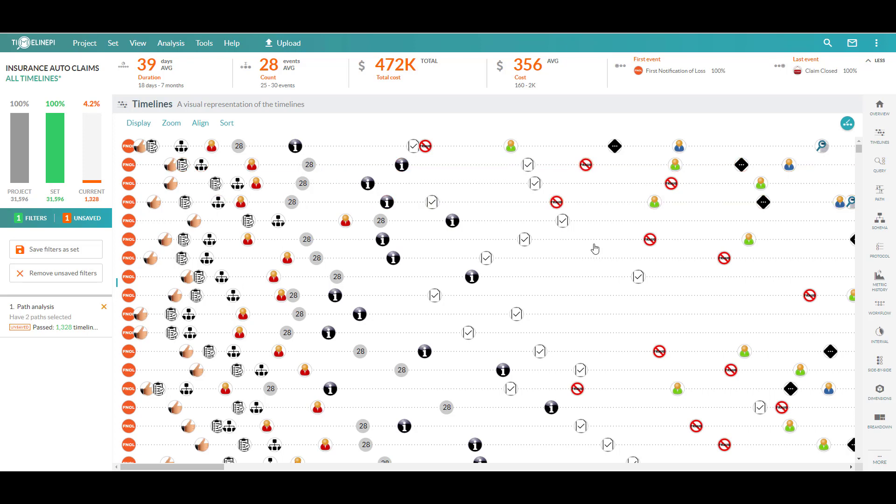
Step: Show the Breakdown treemap by Adjuster Assigned state and reopen its Dimensions dialog
{"action": "mouse_move", "coordinate": [863, 245]}
{"action": "left_click", "coordinate": [880, 420]}
{"action": "left_click", "coordinate": [168, 129]}
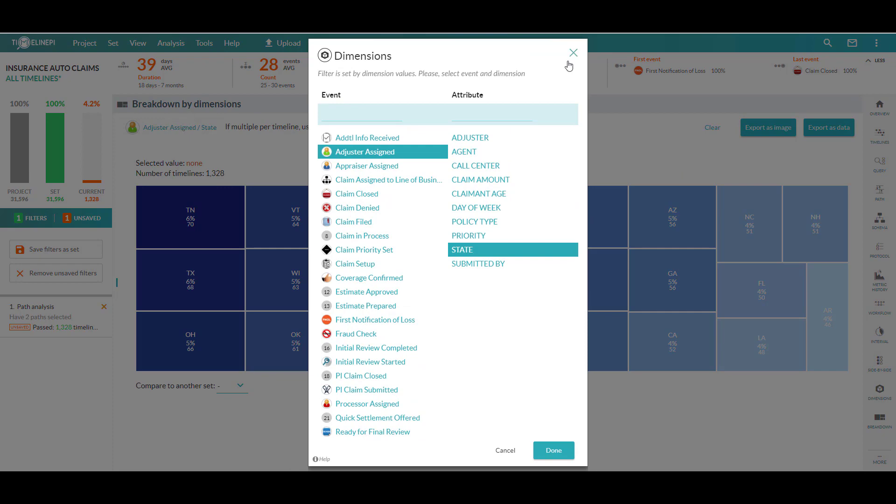
{"action": "left_click", "coordinate": [573, 54]}
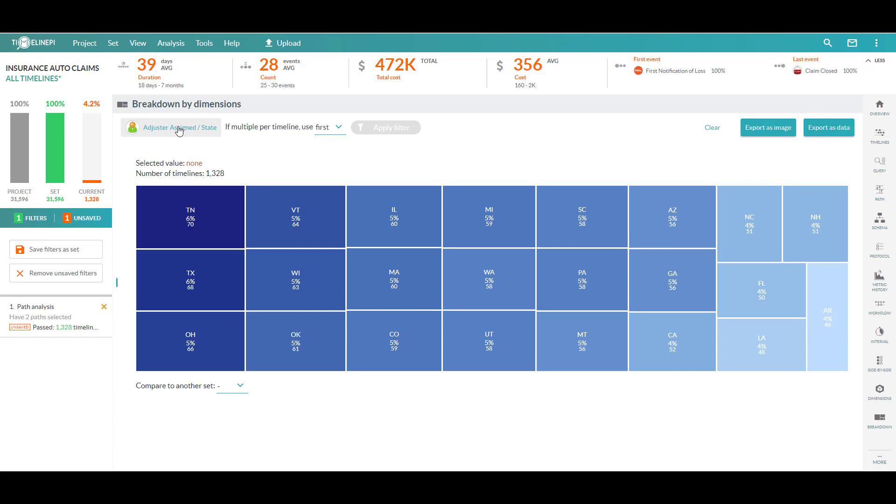
{"action": "left_click", "coordinate": [178, 130]}
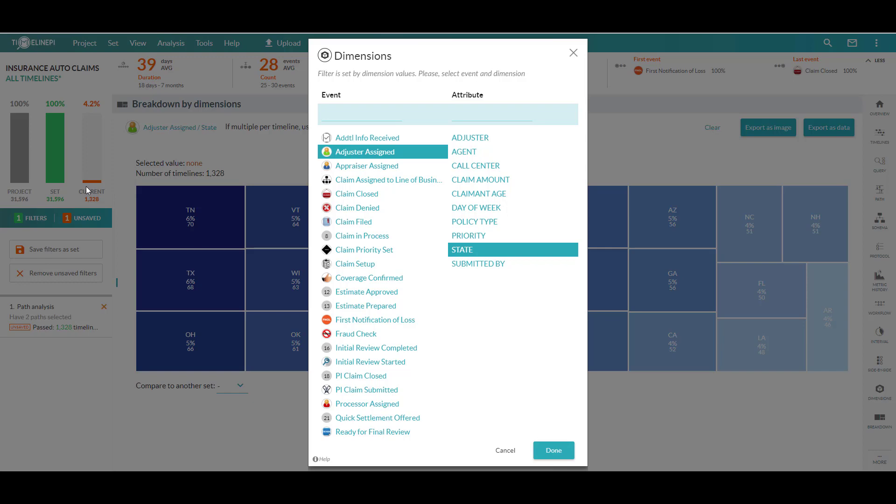
Step: Change the breakdown dimension from state to CALL CENTER
{"action": "left_click", "coordinate": [551, 452]}
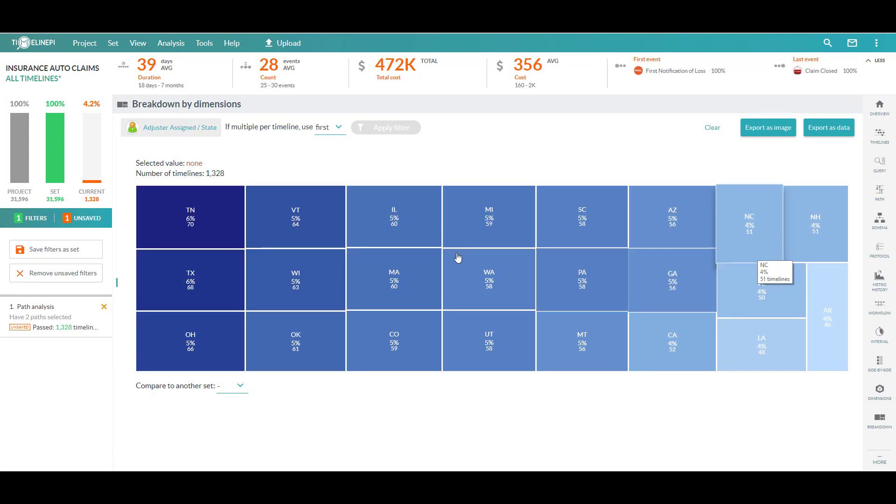
{"action": "left_click", "coordinate": [182, 129]}
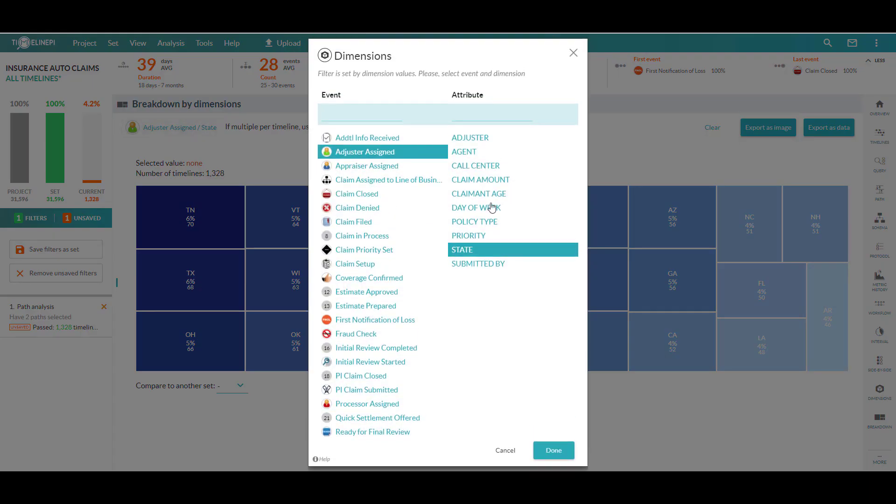
{"action": "left_click", "coordinate": [479, 167]}
{"action": "left_click", "coordinate": [554, 451]}
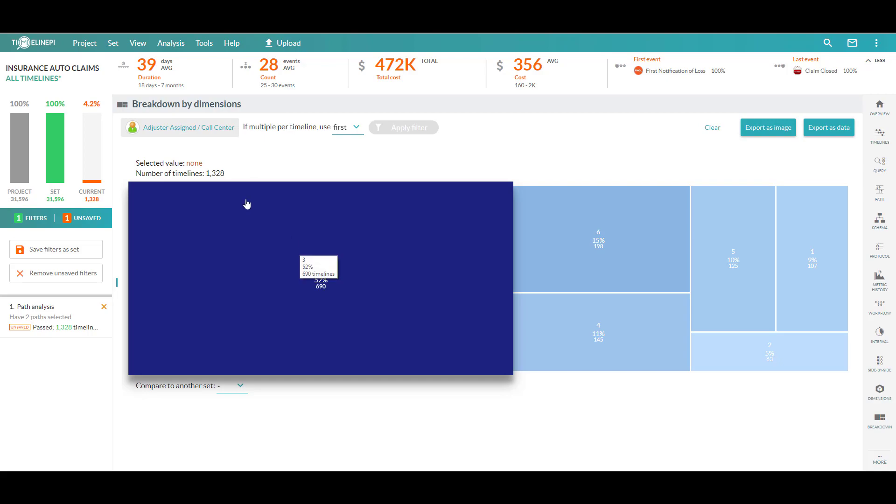
Step: Change the breakdown dimension to AGENT
{"action": "left_click", "coordinate": [188, 126]}
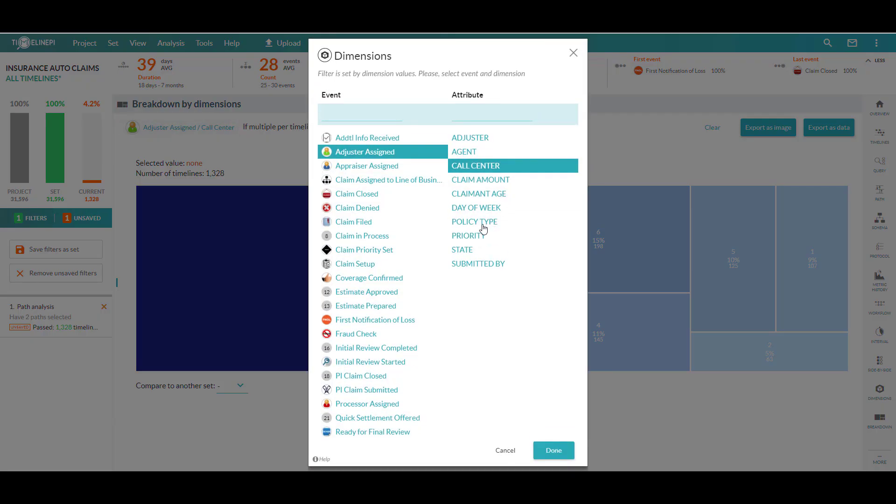
{"action": "left_click", "coordinate": [477, 153]}
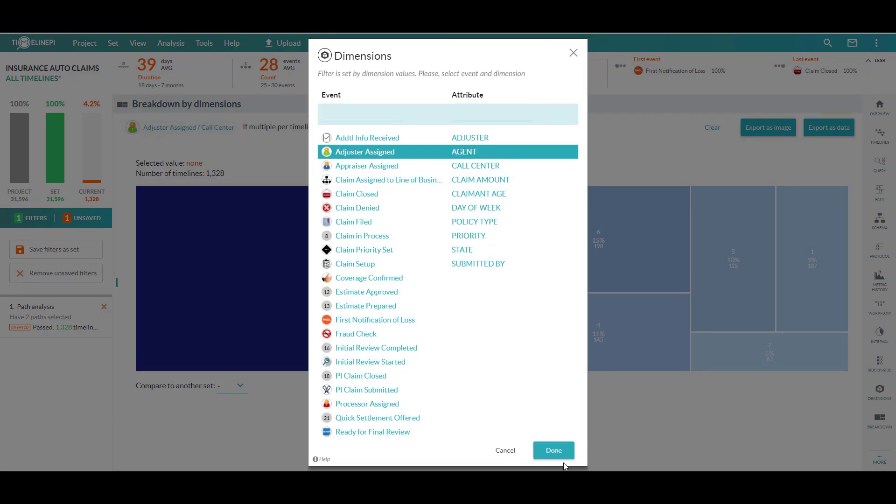
{"action": "left_click", "coordinate": [553, 451]}
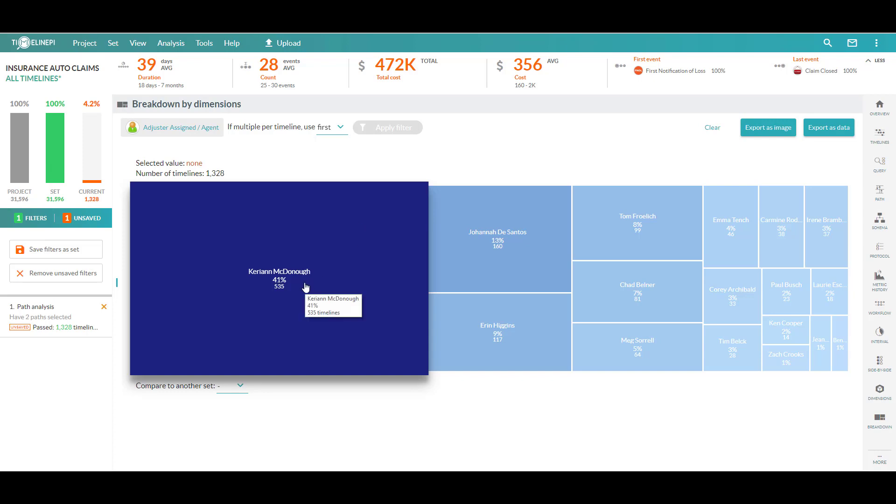
Step: Filter to the top agent's 535 claims (41%) and view them as individual timelines
{"action": "mouse_move", "coordinate": [288, 279]}
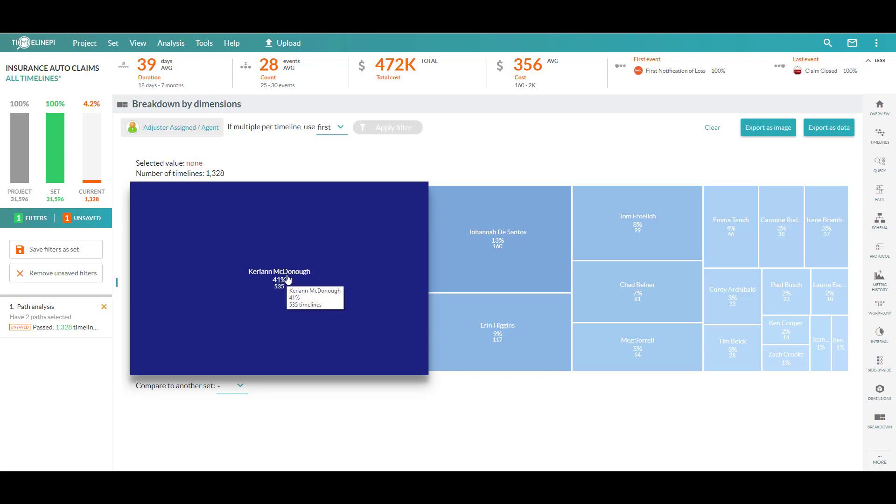
{"action": "left_click", "coordinate": [288, 279]}
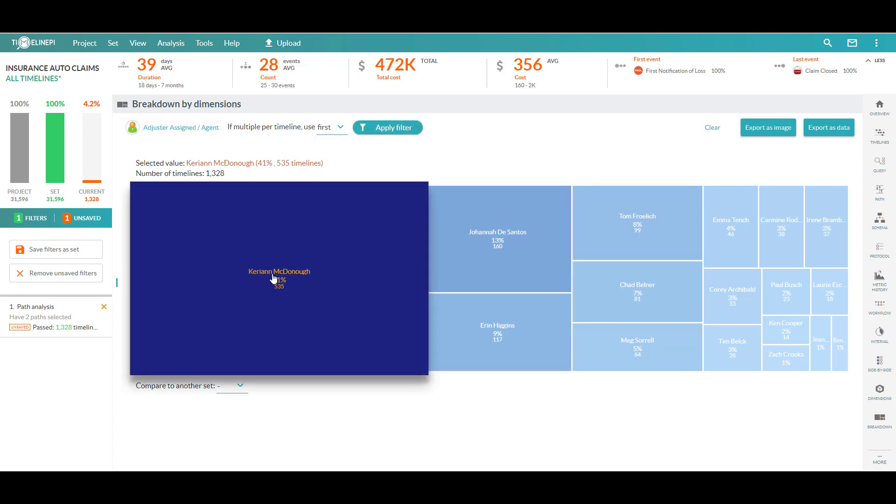
{"action": "left_click", "coordinate": [400, 127]}
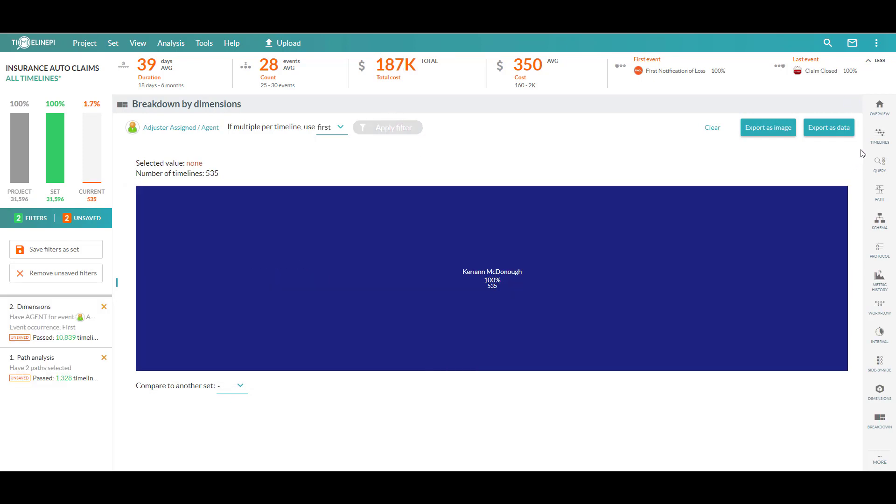
{"action": "left_click", "coordinate": [879, 137]}
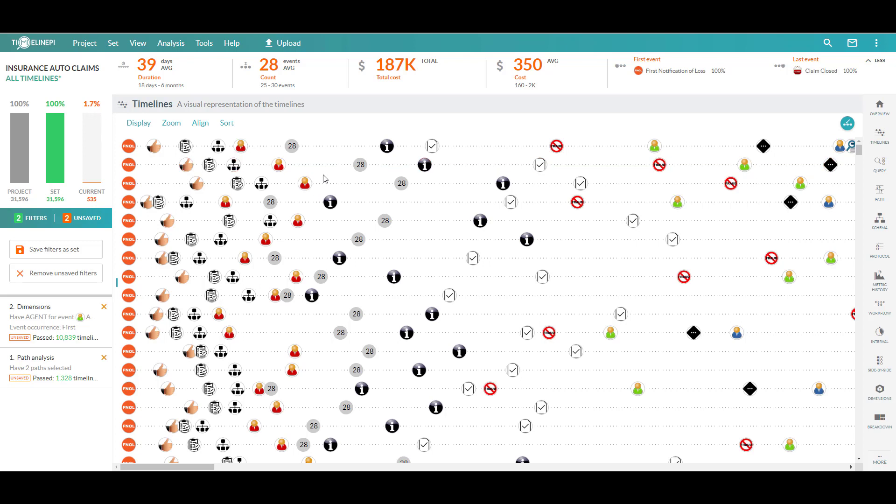
{"action": "mouse_move", "coordinate": [54, 327]}
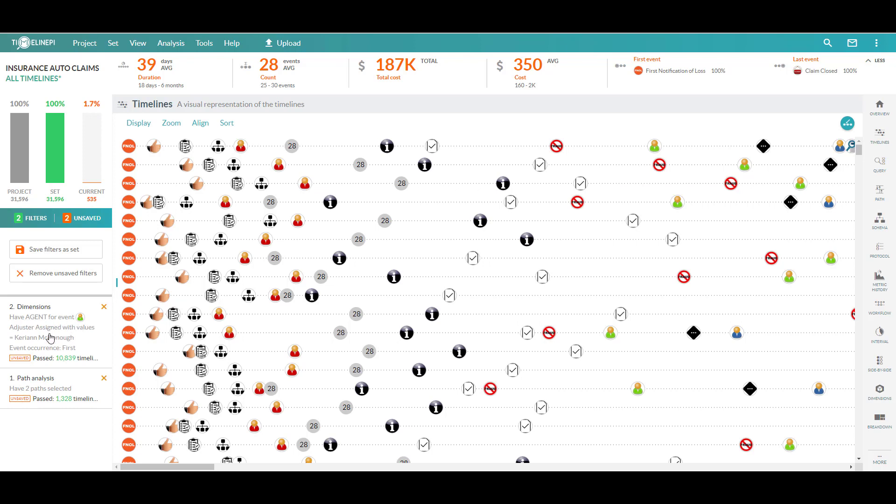
{"action": "left_click", "coordinate": [336, 171]}
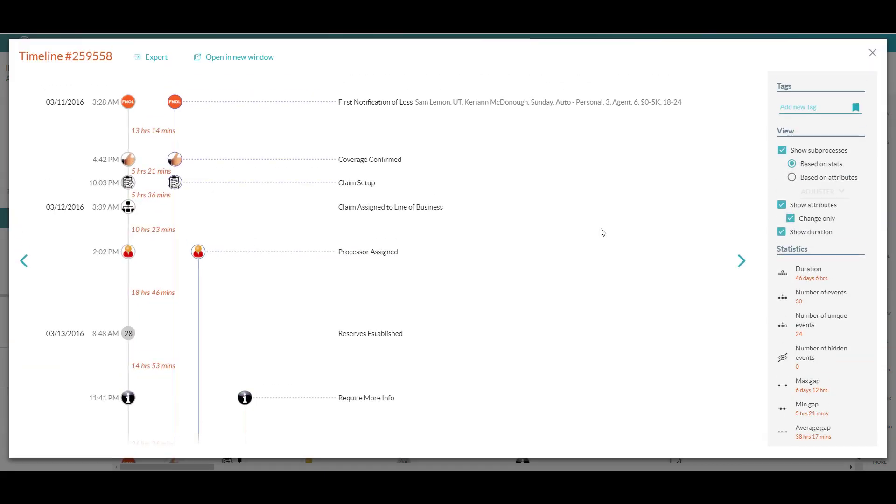
{"action": "left_click", "coordinate": [741, 262]}
{"action": "left_click", "coordinate": [741, 262]}
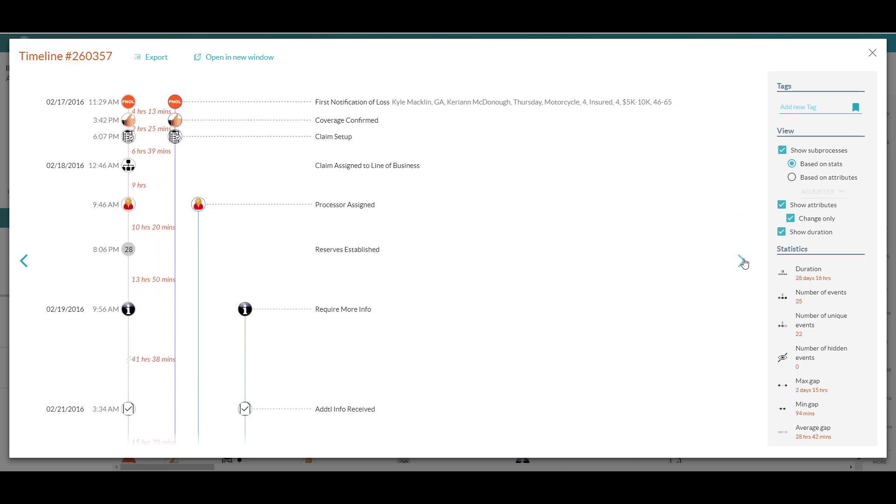
{"action": "left_click", "coordinate": [741, 262]}
{"action": "scroll", "coordinate": [491, 277], "scroll_direction": "down", "scroll_amount": 8}
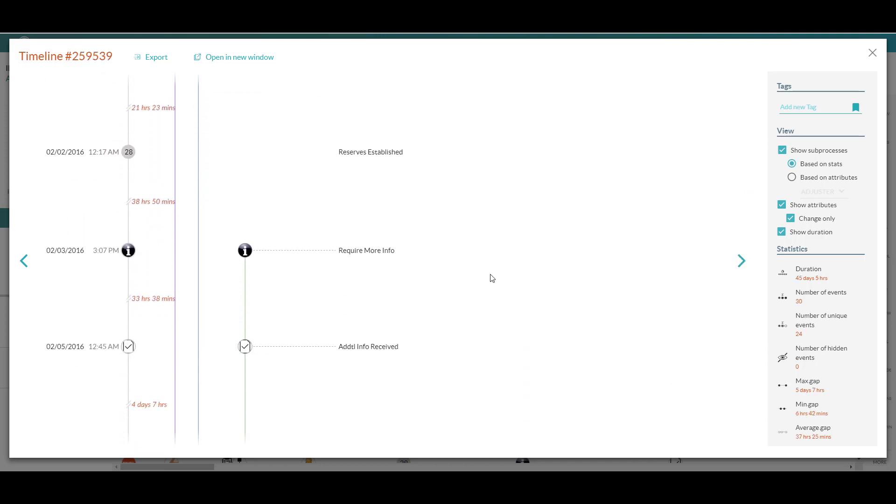
{"action": "scroll", "coordinate": [491, 278], "scroll_direction": "down", "scroll_amount": 2}
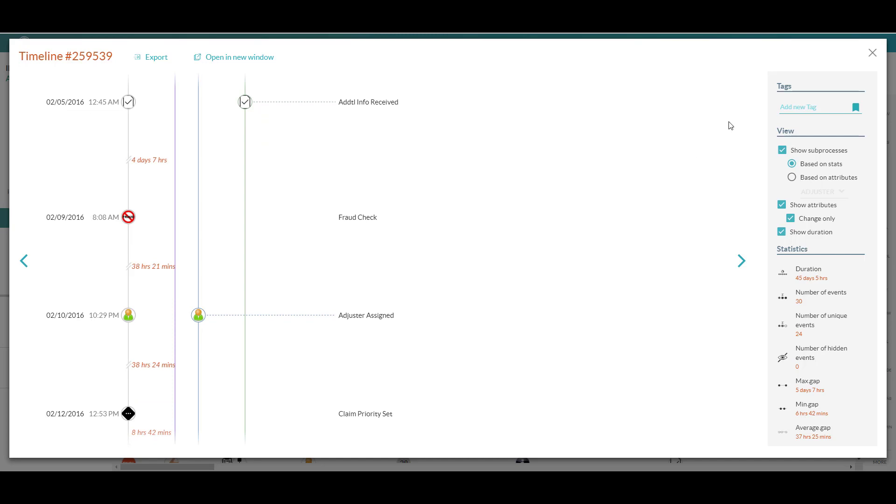
{"action": "left_click", "coordinate": [872, 54]}
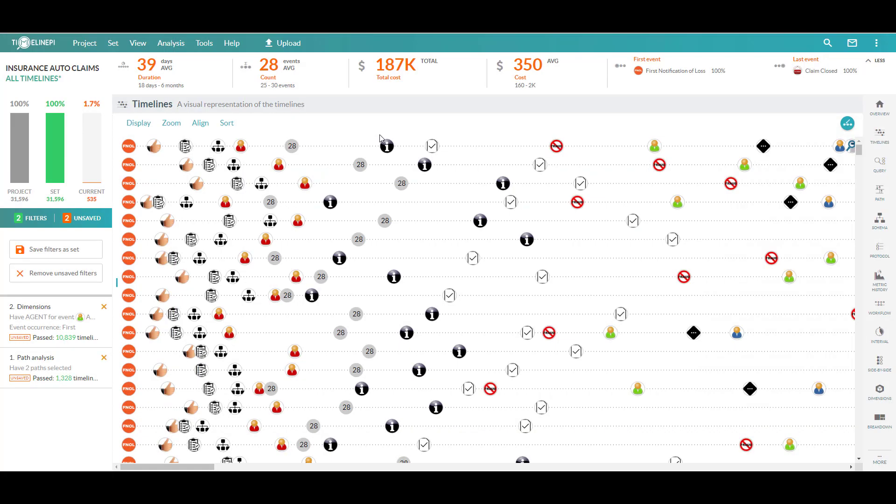